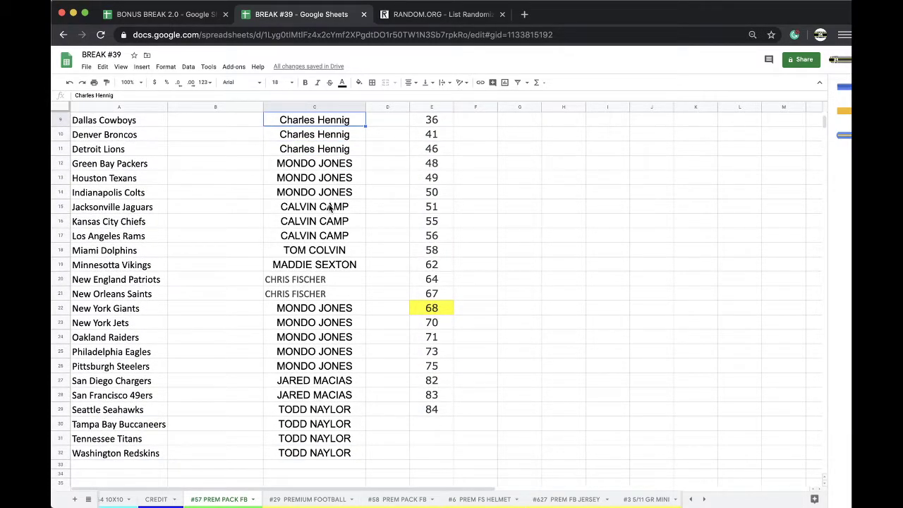
- Center-align the participant names in column C of the #57 PREM PACK FB sheet
{"action": "scroll", "coordinate": [328, 220], "scroll_direction": "down", "scroll_amount": 1}
{"action": "left_click", "coordinate": [310, 103]}
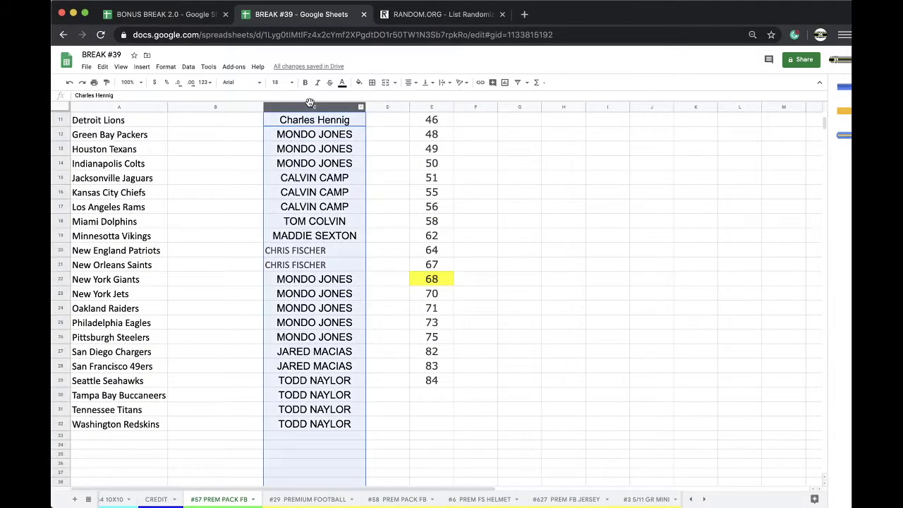
{"action": "left_click", "coordinate": [409, 82]}
{"action": "left_click", "coordinate": [419, 97]}
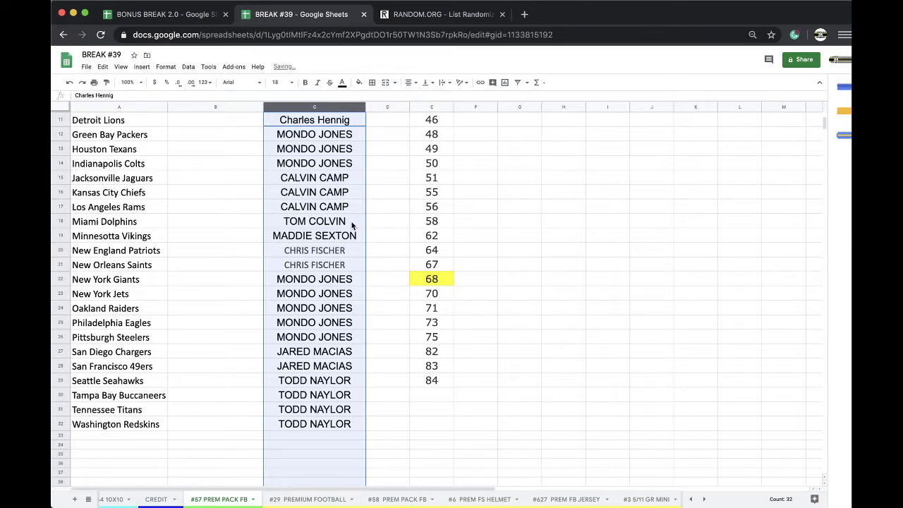
{"action": "left_click", "coordinate": [351, 221]}
- Copy the names in column C and paste them into a fresh RANDOM.ORG List Randomizer form
{"action": "left_click", "coordinate": [311, 106]}
{"action": "scroll", "coordinate": [367, 288], "scroll_direction": "up", "scroll_amount": 5}
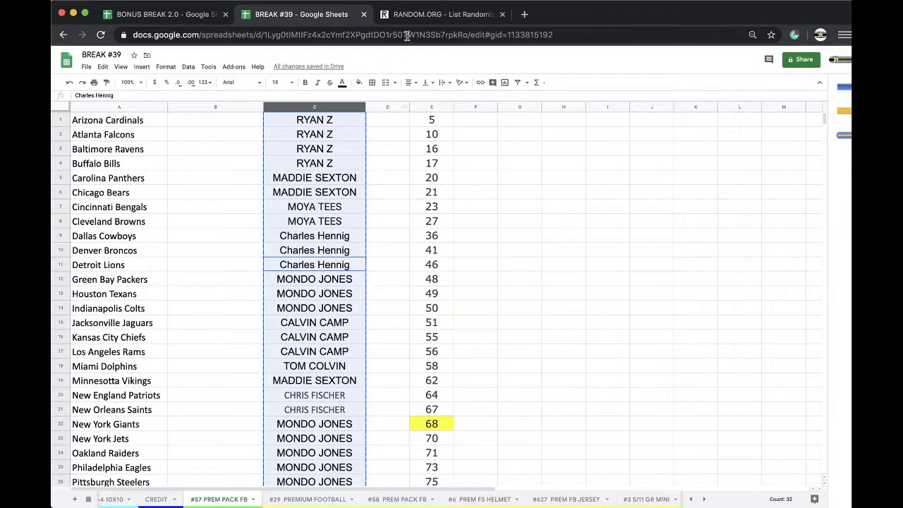
{"action": "left_click", "coordinate": [416, 15]}
{"action": "left_click", "coordinate": [396, 33]}
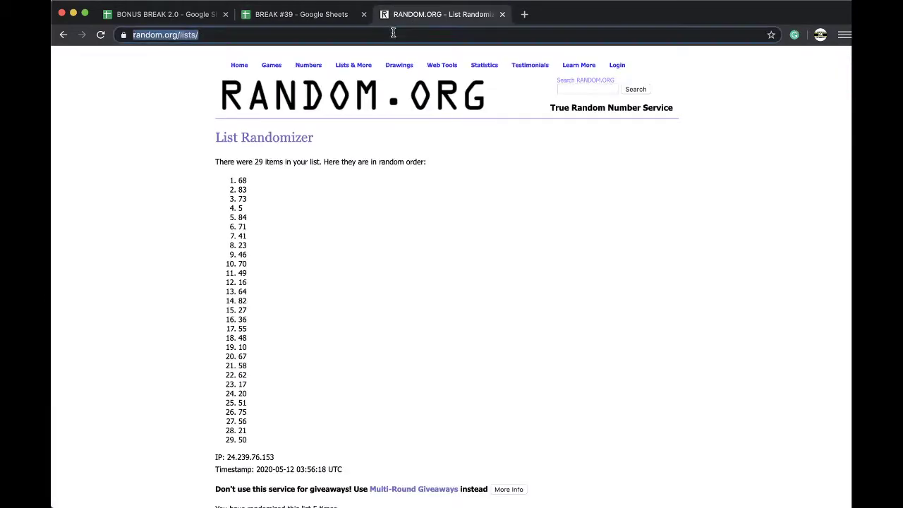
{"action": "key", "text": "Return"}
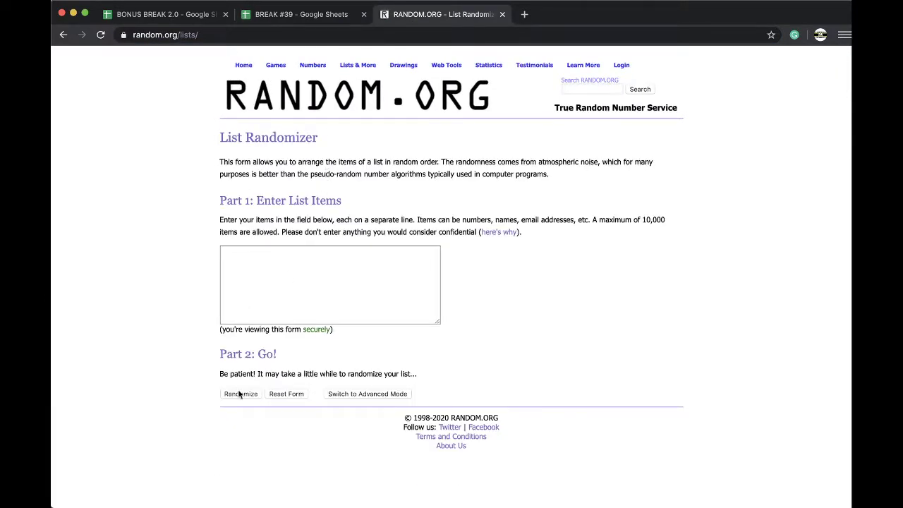
{"action": "left_click", "coordinate": [302, 283]}
- Randomize the list of names, repeating the shuffle several times in a row
{"action": "left_click", "coordinate": [234, 390]}
{"action": "triple_click", "coordinate": [228, 392]}
{"action": "left_click", "coordinate": [228, 391]}
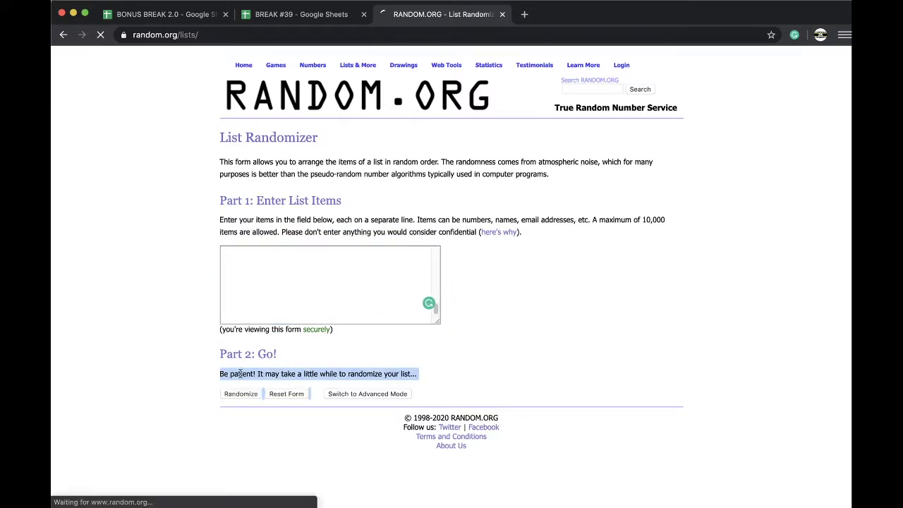
{"action": "scroll", "coordinate": [240, 423], "scroll_direction": "down", "scroll_amount": 1}
{"action": "scroll", "coordinate": [229, 437], "scroll_direction": "down", "scroll_amount": 3}
{"action": "left_click", "coordinate": [229, 438]}
{"action": "left_click", "coordinate": [229, 438]}
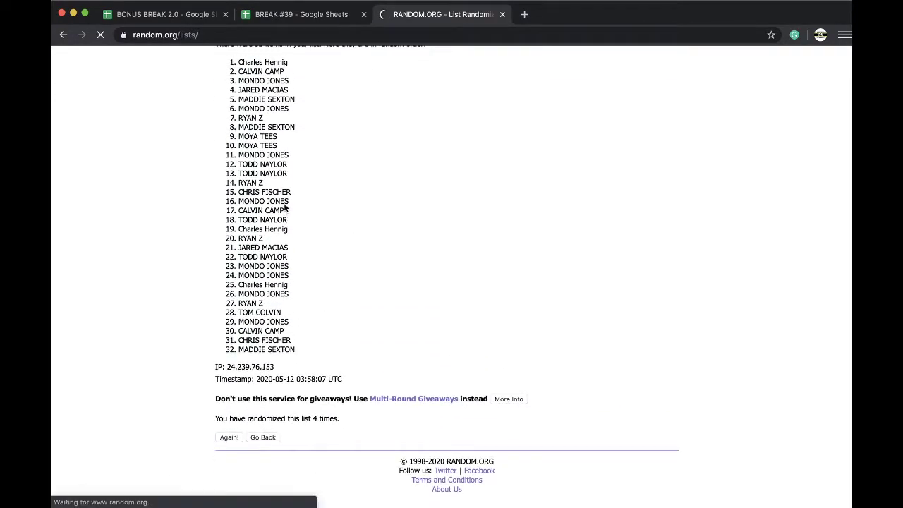
{"action": "scroll", "coordinate": [295, 216], "scroll_direction": "down", "scroll_amount": 1}
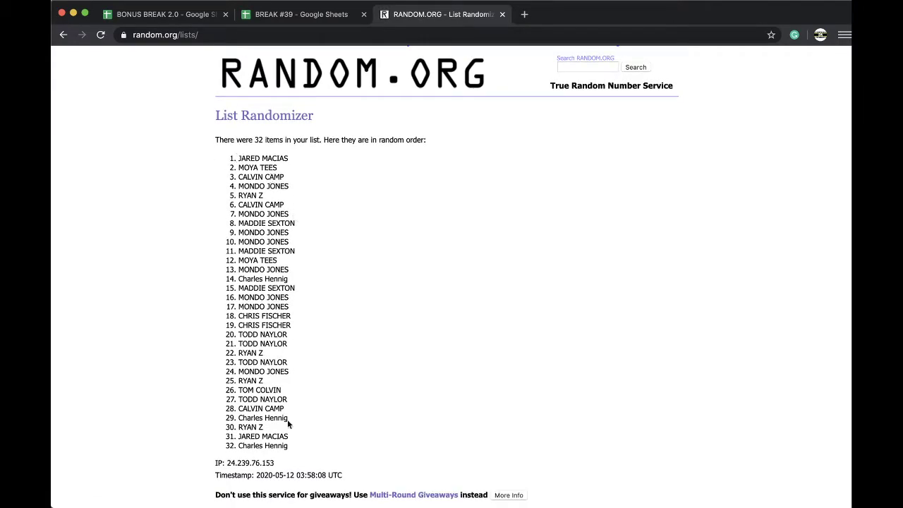
- Copy the full randomized list of names and paste it into column B of the BREAK #39 spreadsheet, starting at B1
{"action": "left_click_drag", "start_coordinate": [292, 446], "coordinate": [237, 157]}
{"action": "key", "text": "ctrl+c"}
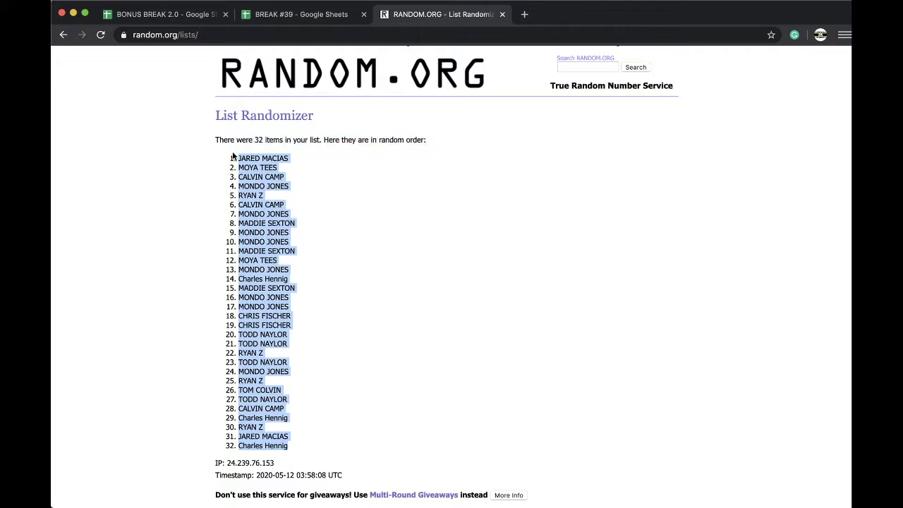
{"action": "left_click", "coordinate": [290, 15]}
{"action": "left_click", "coordinate": [213, 119]}
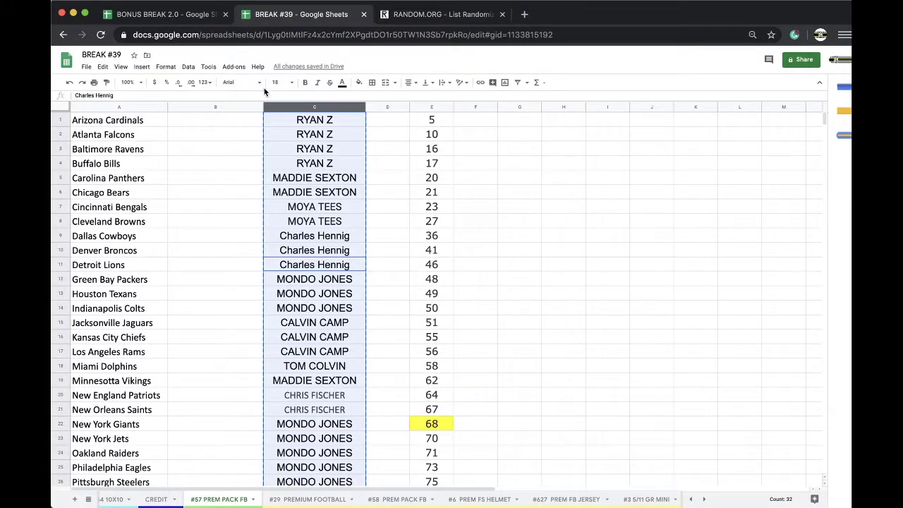
{"action": "key", "text": "ctrl+v"}
- Sort the sheet by column B from A to Z so each participant's teams are grouped
{"action": "left_click", "coordinate": [189, 67]}
{"action": "left_click", "coordinate": [200, 82]}
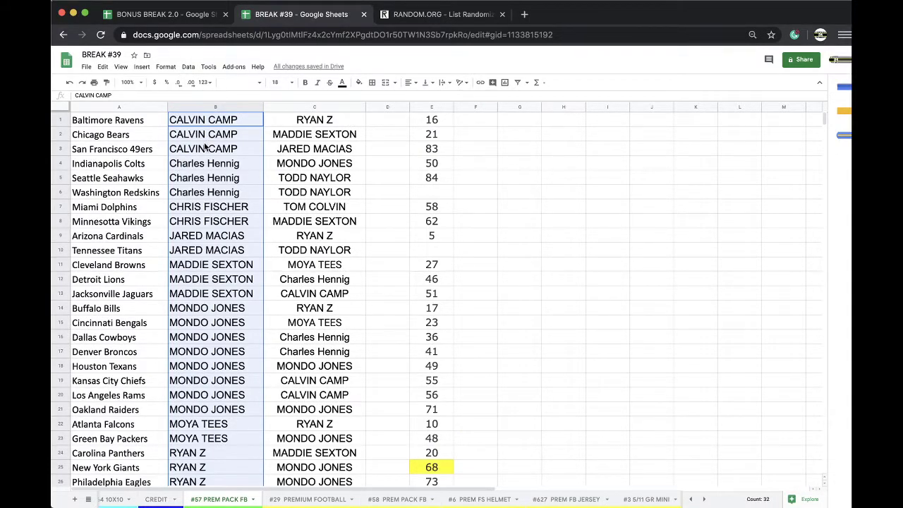
{"action": "left_click", "coordinate": [223, 195]}
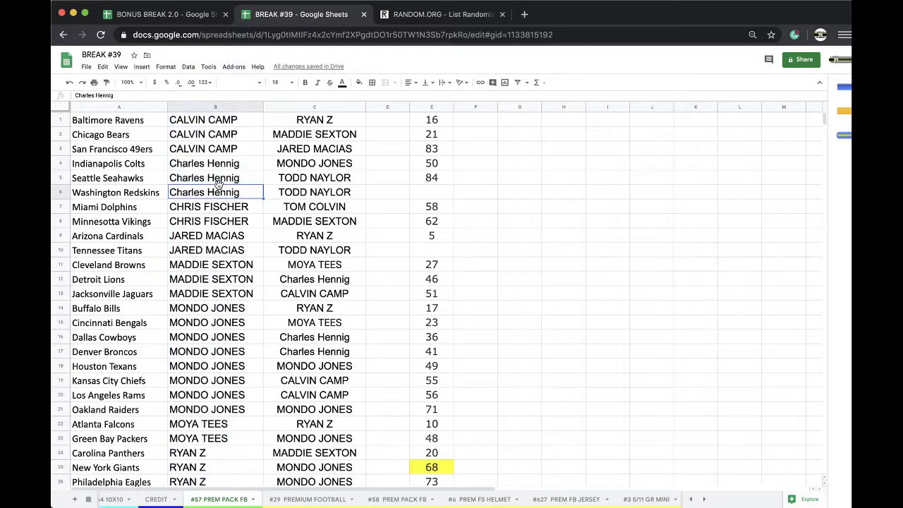
- Read through the sorted team assignments in columns A and B down to the last name in row 32
{"action": "scroll", "coordinate": [220, 184], "scroll_direction": "down", "scroll_amount": 1}
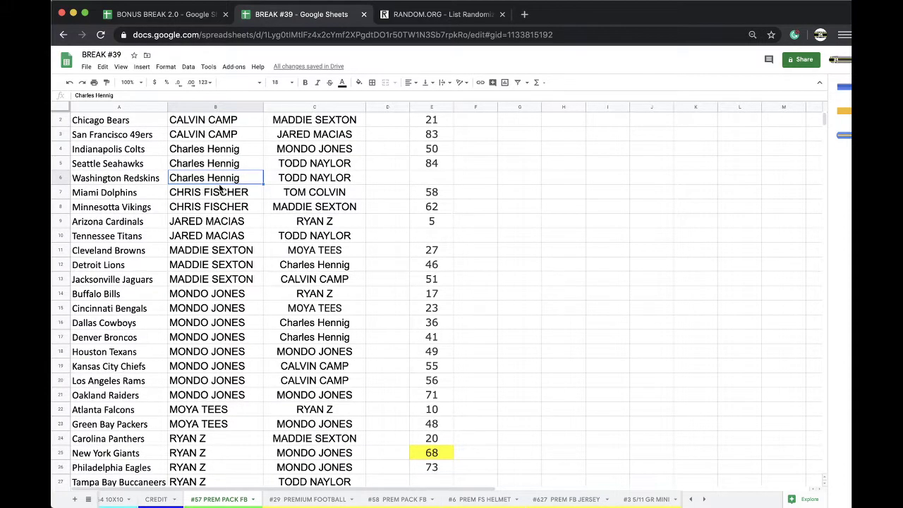
{"action": "scroll", "coordinate": [221, 189], "scroll_direction": "down", "scroll_amount": 2}
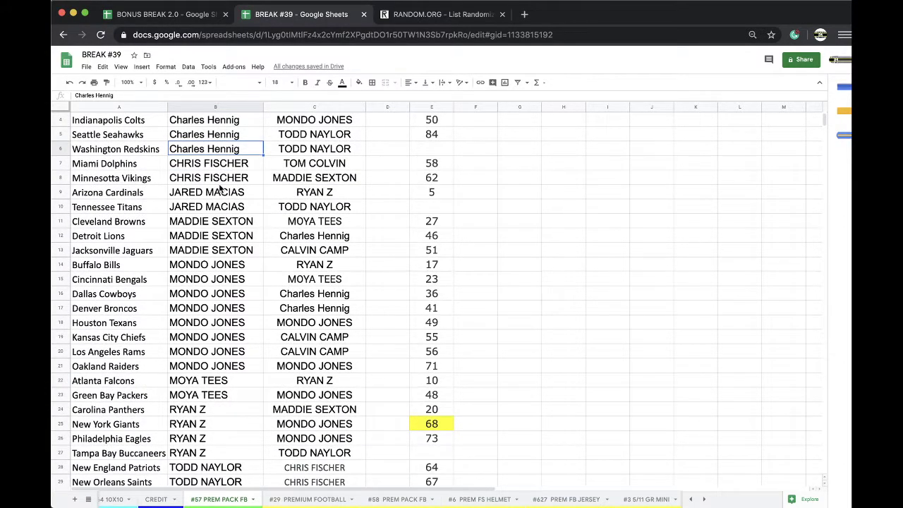
{"action": "scroll", "coordinate": [236, 184], "scroll_direction": "down", "scroll_amount": 2}
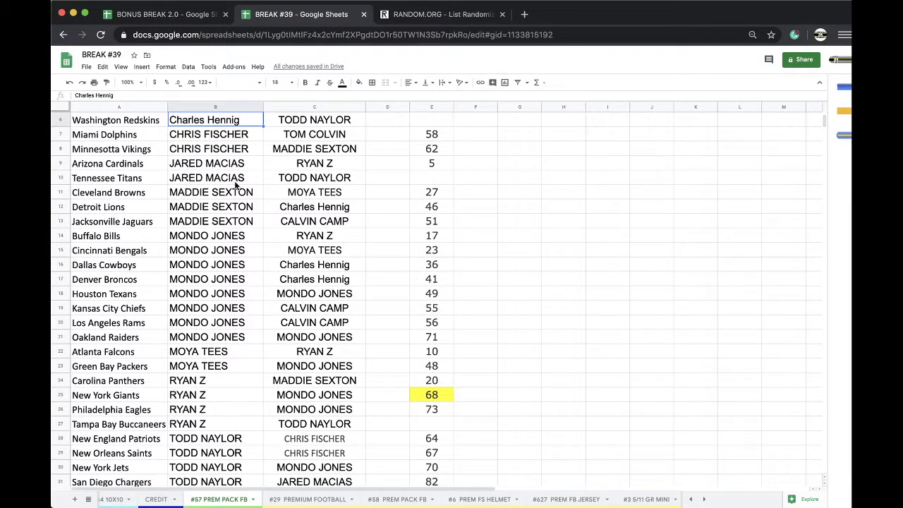
{"action": "scroll", "coordinate": [237, 185], "scroll_direction": "down", "scroll_amount": 1}
{"action": "scroll", "coordinate": [236, 185], "scroll_direction": "down", "scroll_amount": 2}
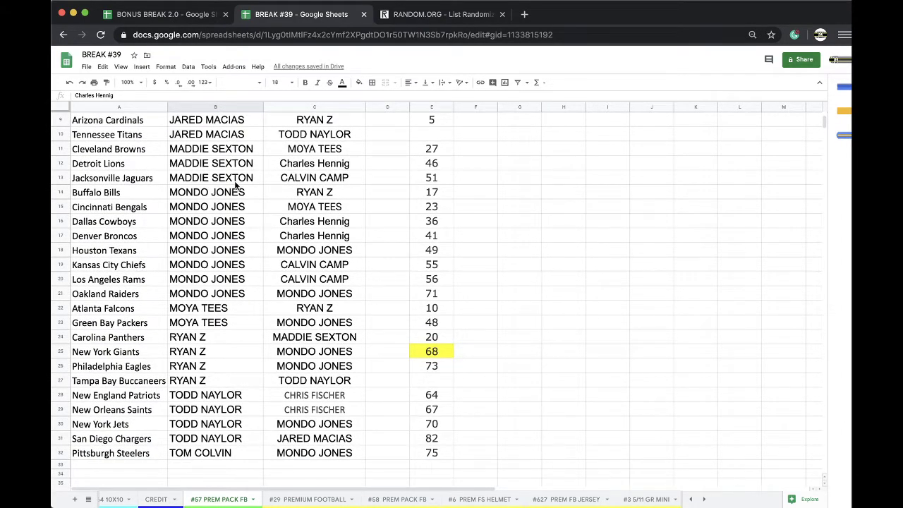
{"action": "scroll", "coordinate": [237, 185], "scroll_direction": "down", "scroll_amount": 2}
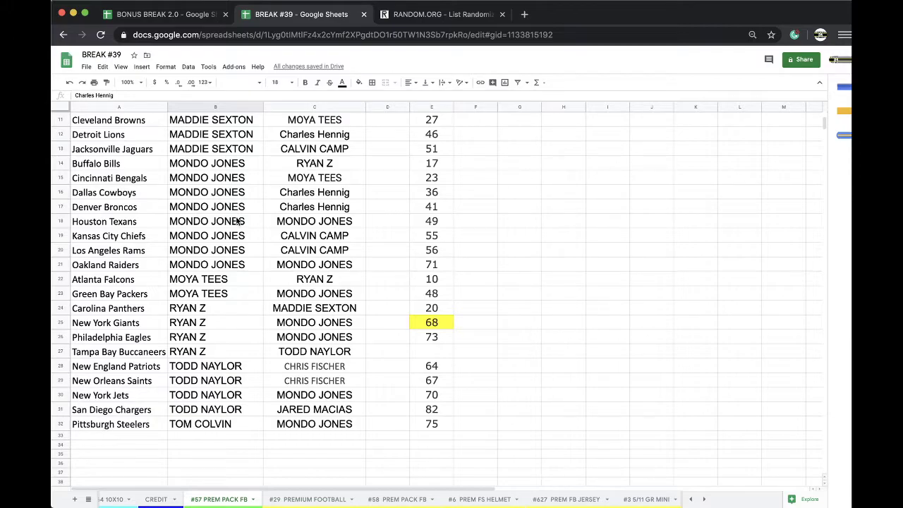
{"action": "left_click", "coordinate": [212, 422]}
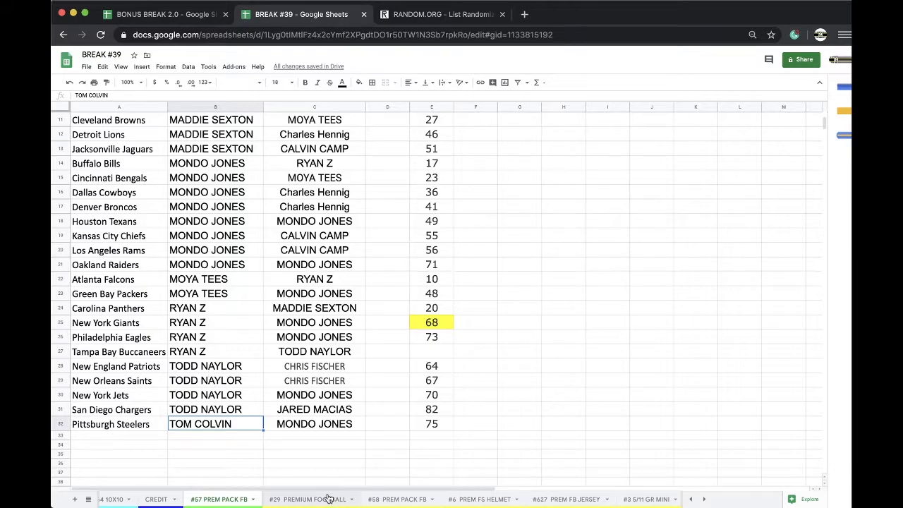
- View the #58 PREM PACK FB and #29 PREMIUM FOOTBALL sheets, and return to #57 PREM PACK FB
{"action": "left_click", "coordinate": [393, 499]}
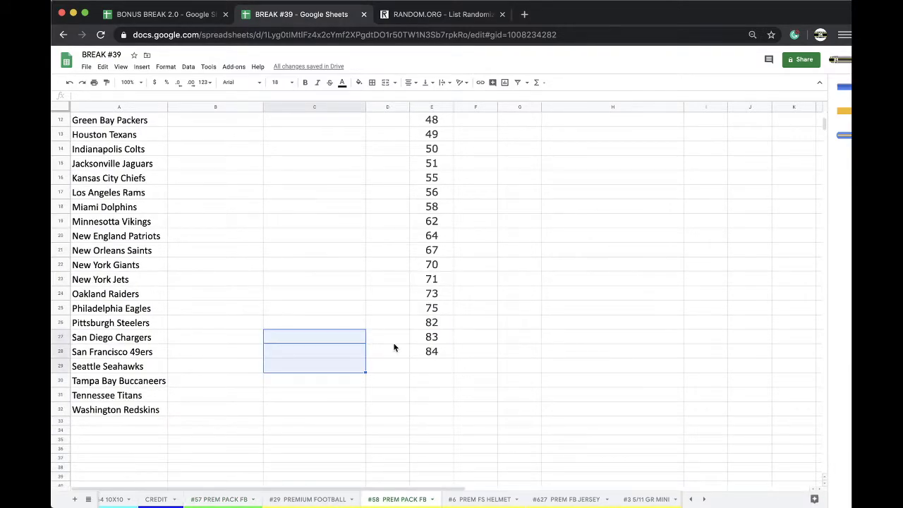
{"action": "scroll", "coordinate": [393, 347], "scroll_direction": "up", "scroll_amount": 5}
{"action": "left_click", "coordinate": [316, 499]}
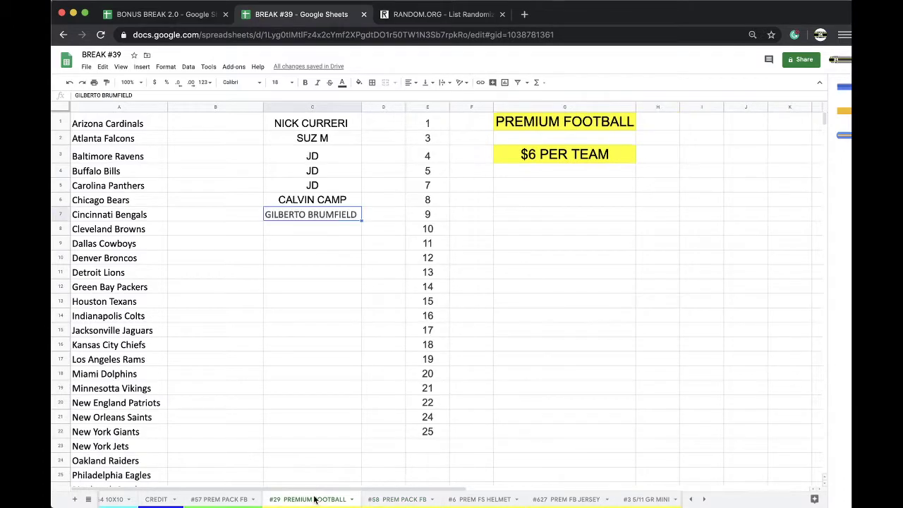
{"action": "left_click", "coordinate": [224, 501]}
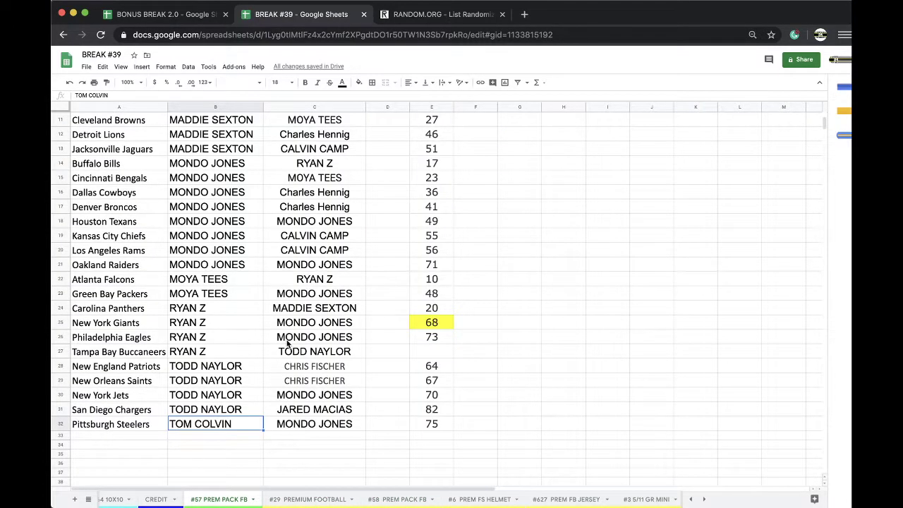
- Review the whole team assignment list again, from the first row to the last and back
{"action": "scroll", "coordinate": [287, 343], "scroll_direction": "up", "scroll_amount": 4}
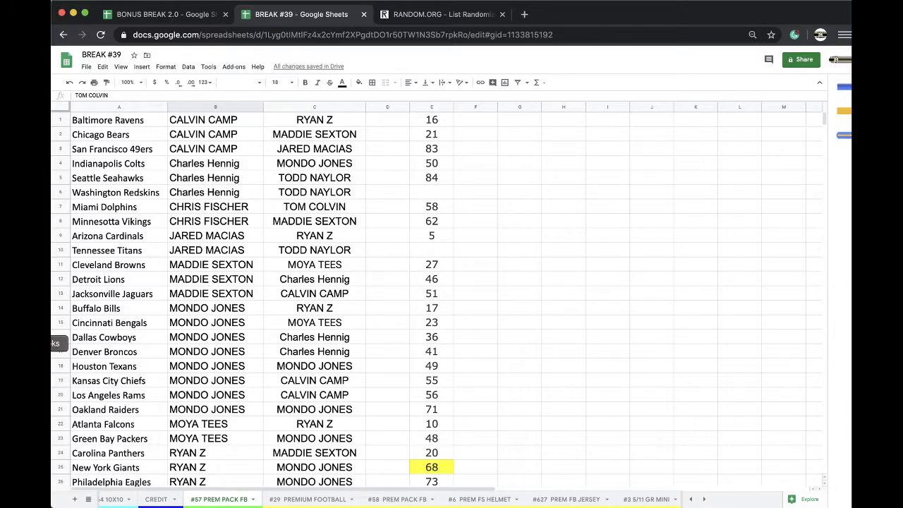
{"action": "scroll", "coordinate": [233, 324], "scroll_direction": "down", "scroll_amount": 5}
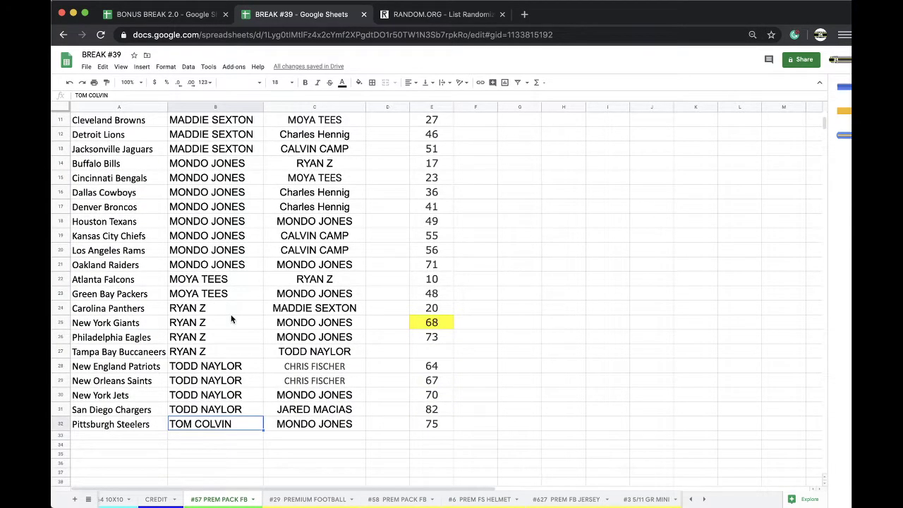
{"action": "scroll", "coordinate": [232, 319], "scroll_direction": "up", "scroll_amount": 5}
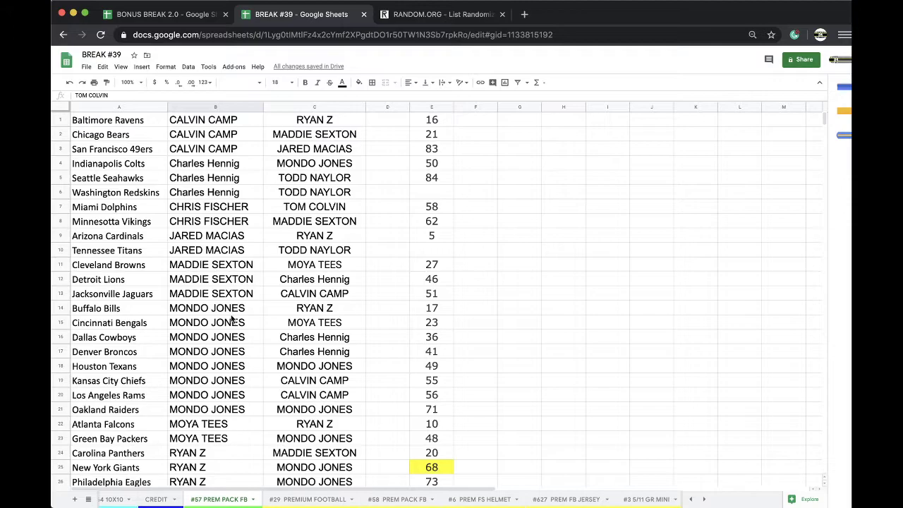